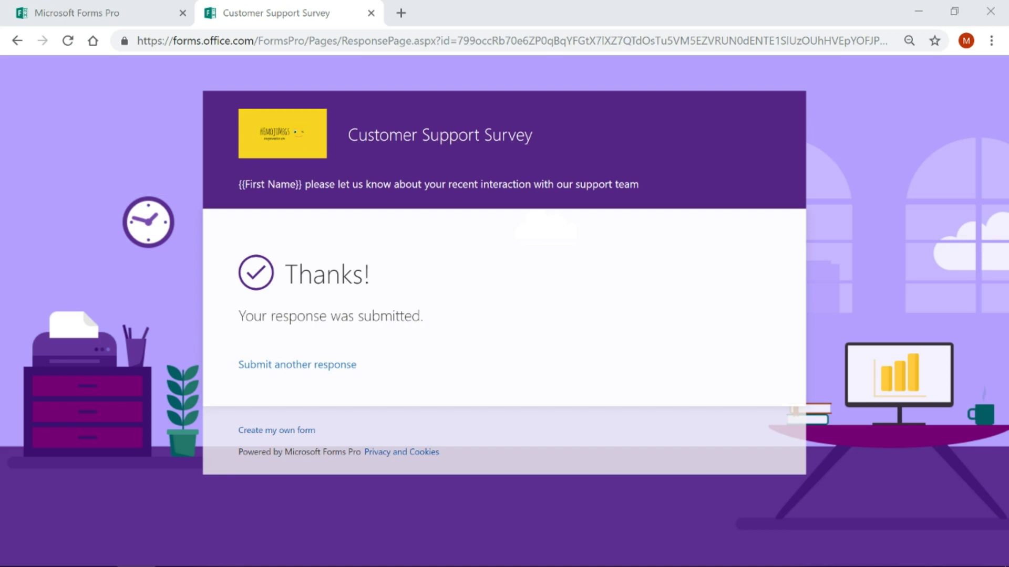
From the survey designer's branching rules, create a new rule named 'Redirect To Thank You Page'
click(125, 8)
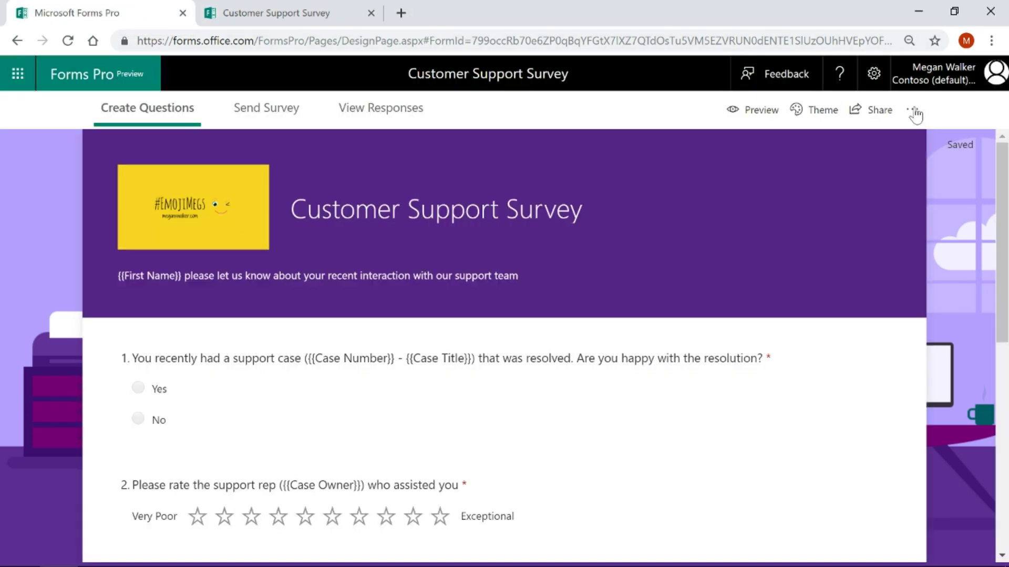
click(913, 111)
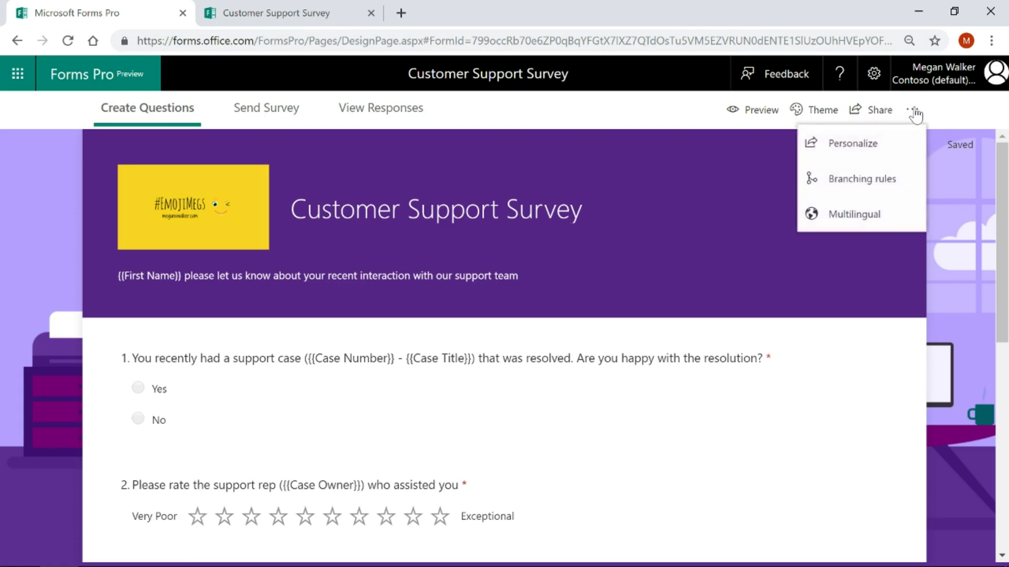
click(893, 181)
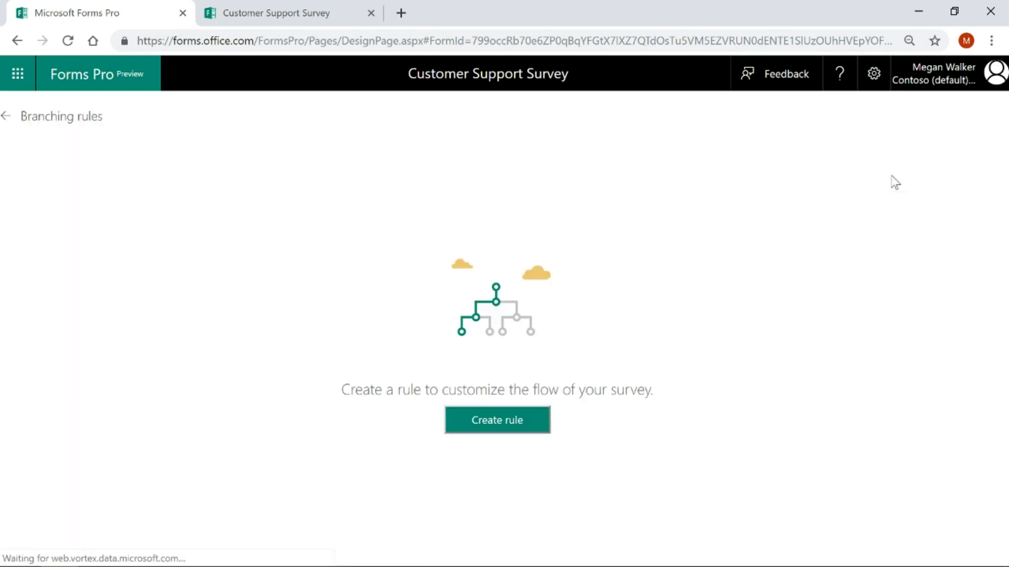
click(477, 426)
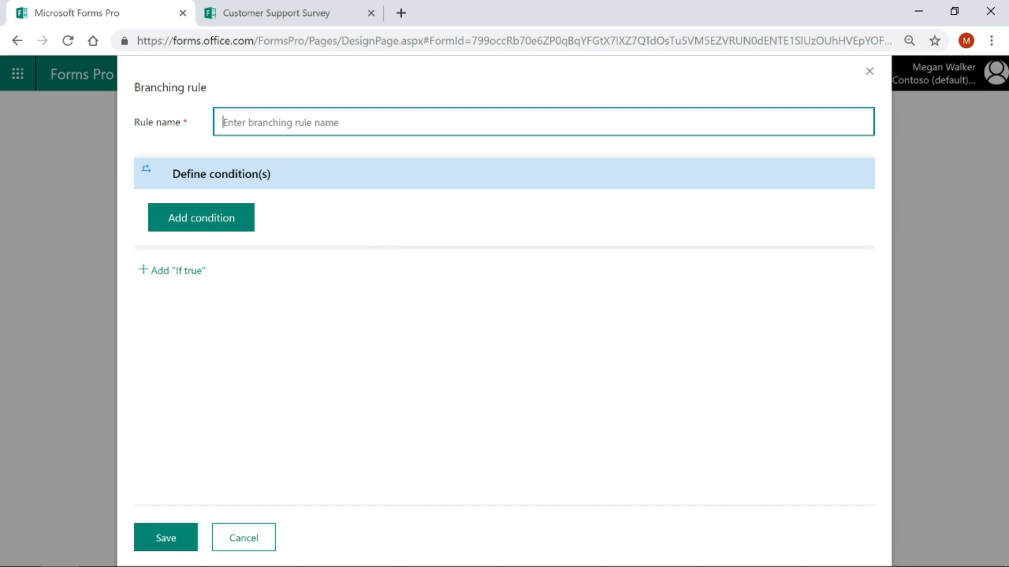
text(Redir)
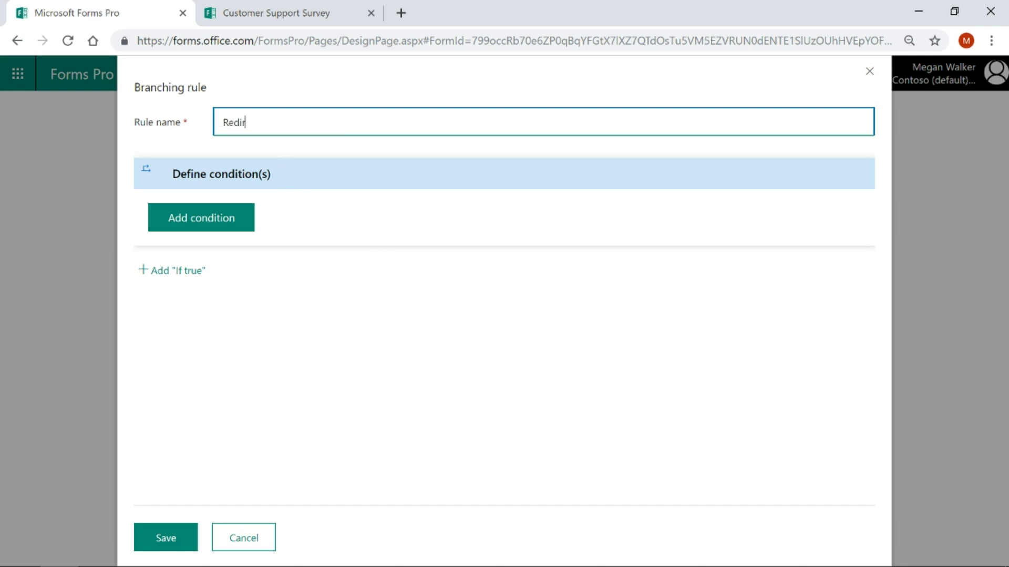
text(ect To Thank You Page)
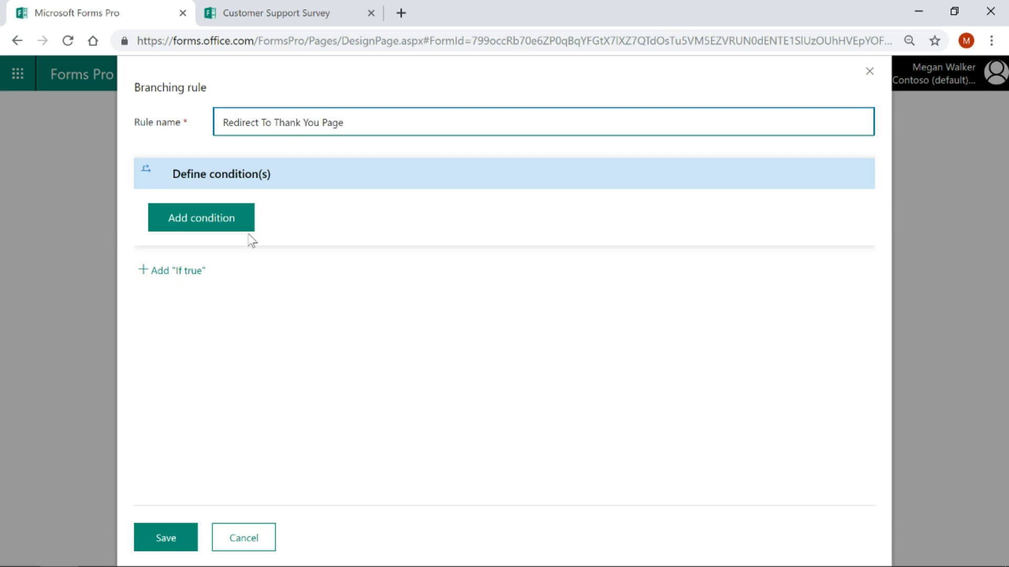
Add a condition that the 'How likely are you to recommend us' question is answered
click(234, 223)
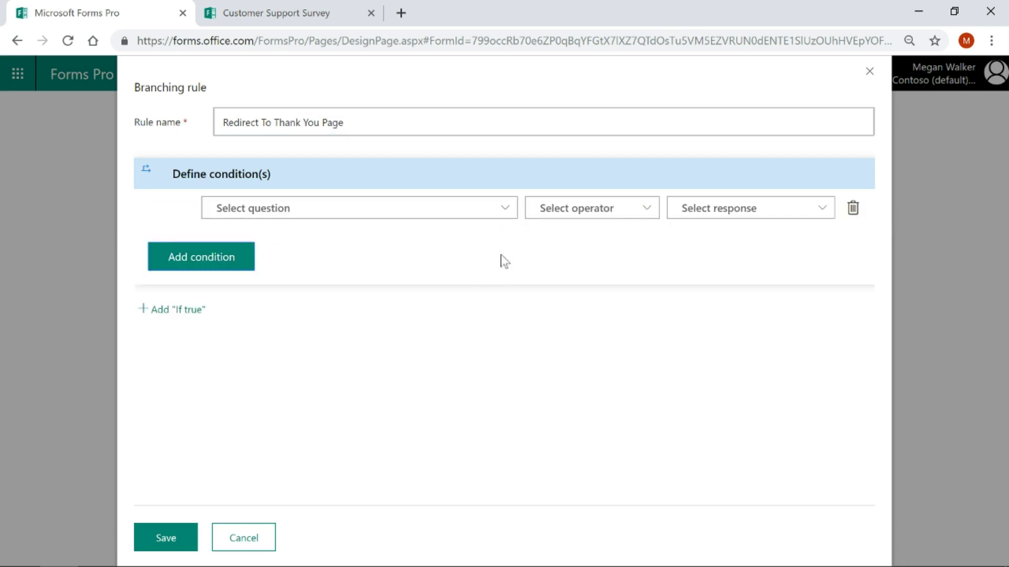
click(503, 207)
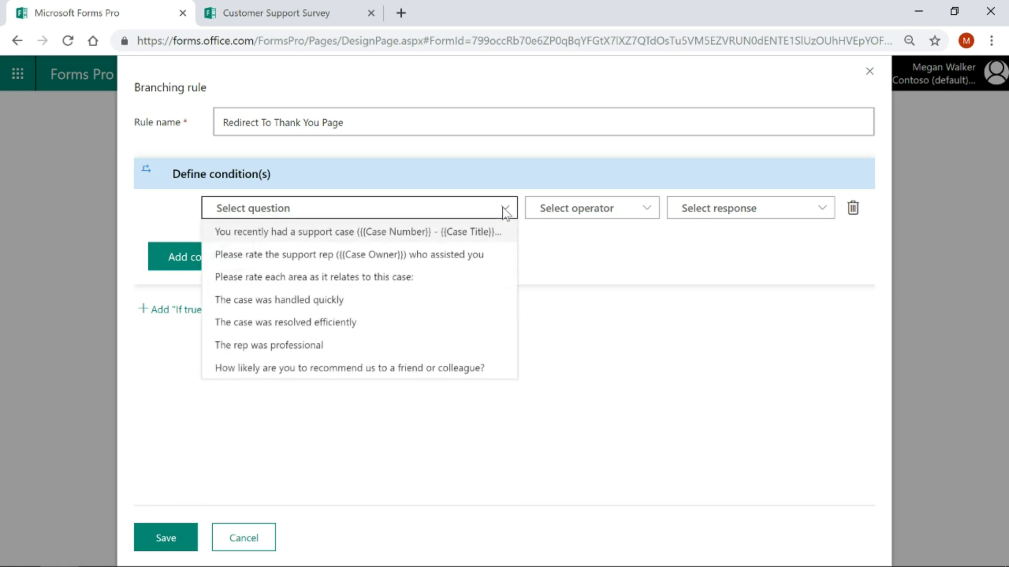
click(484, 369)
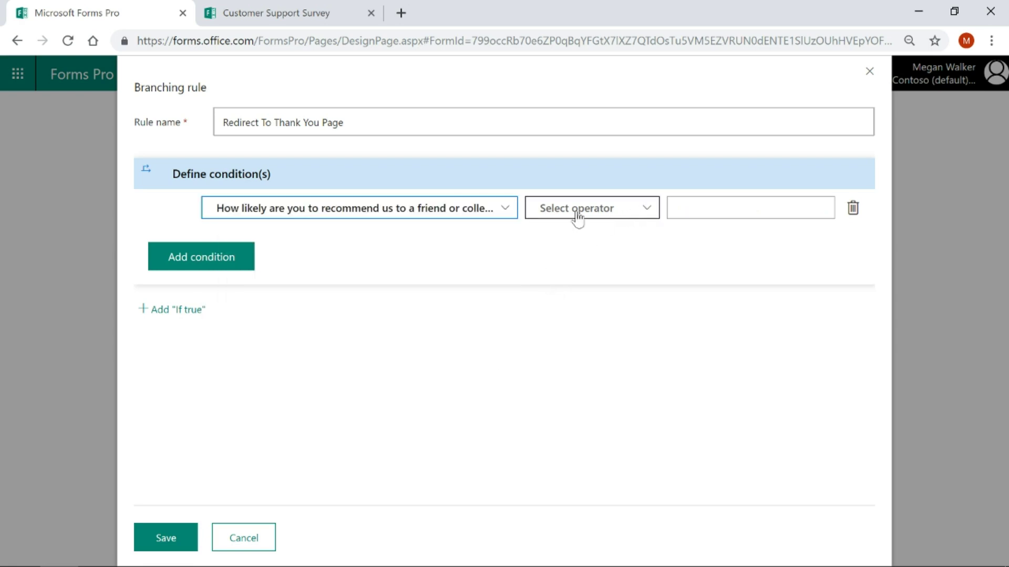
click(644, 209)
click(599, 324)
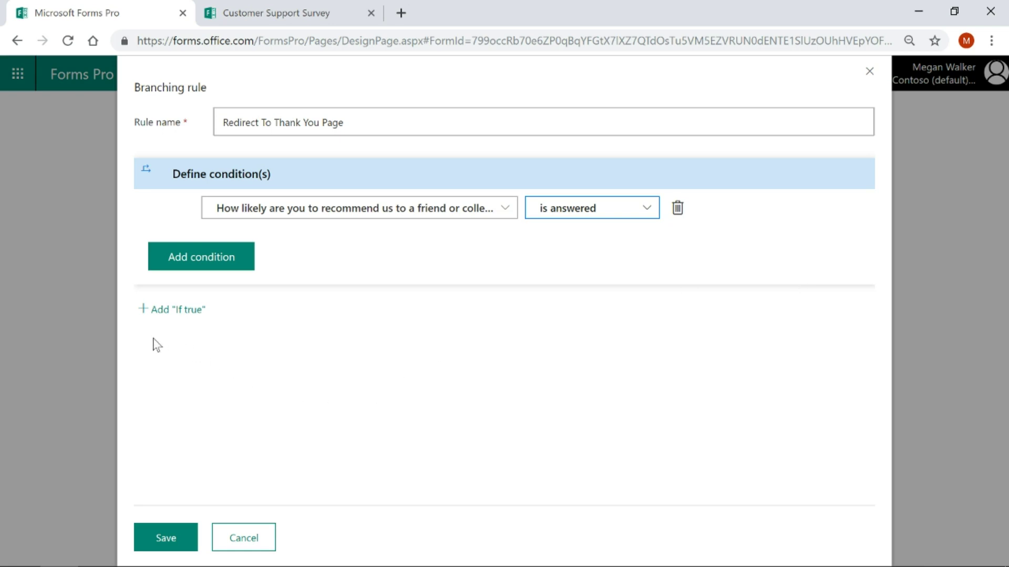
Add an If true branch whose action navigates respondents to a URL
click(185, 311)
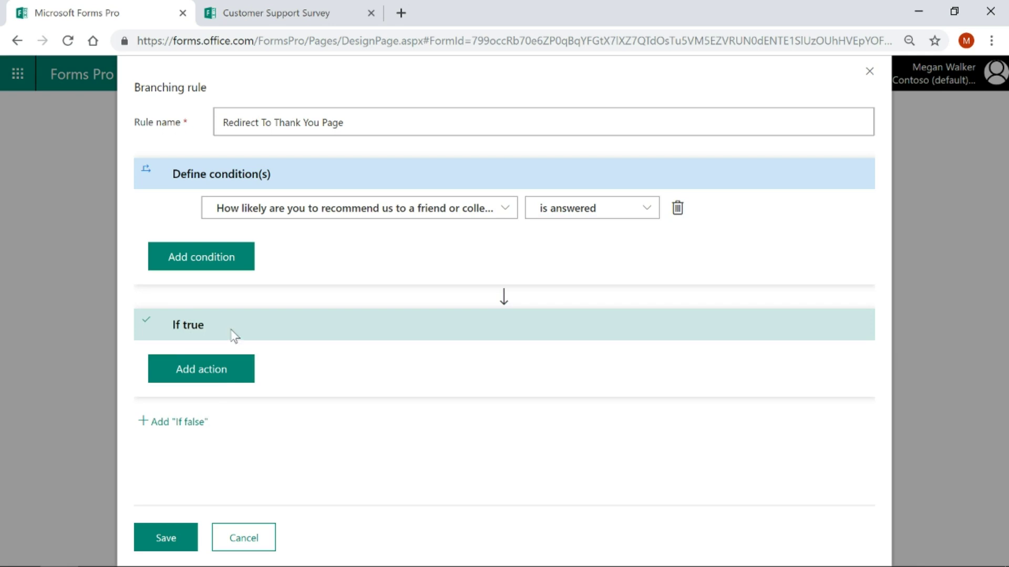
click(221, 373)
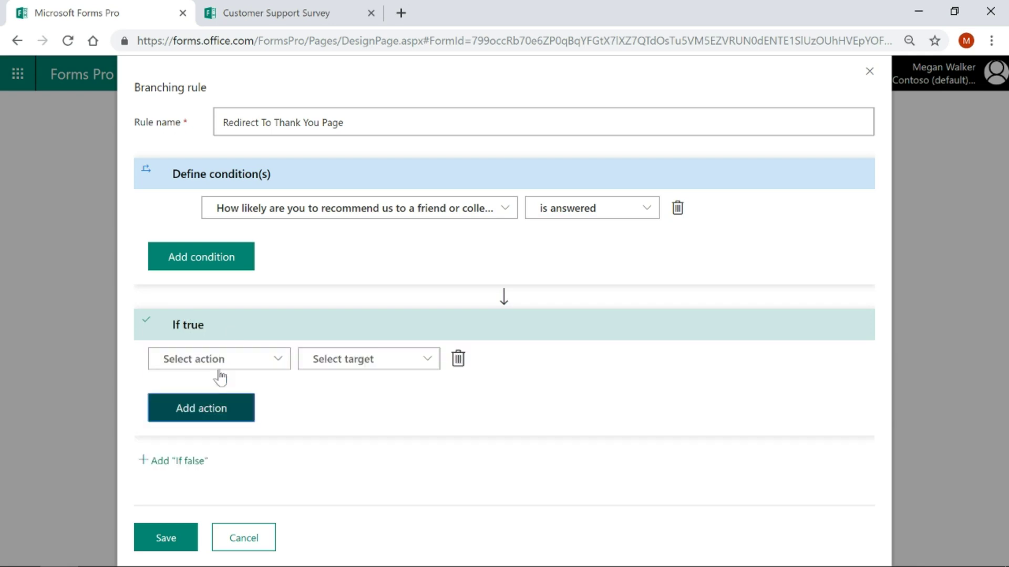
click(283, 361)
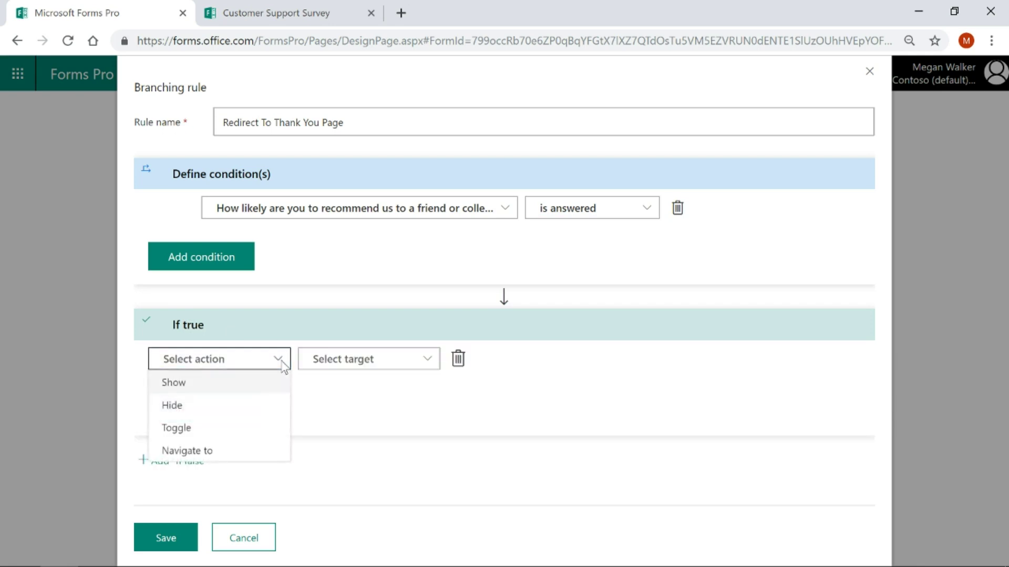
click(231, 452)
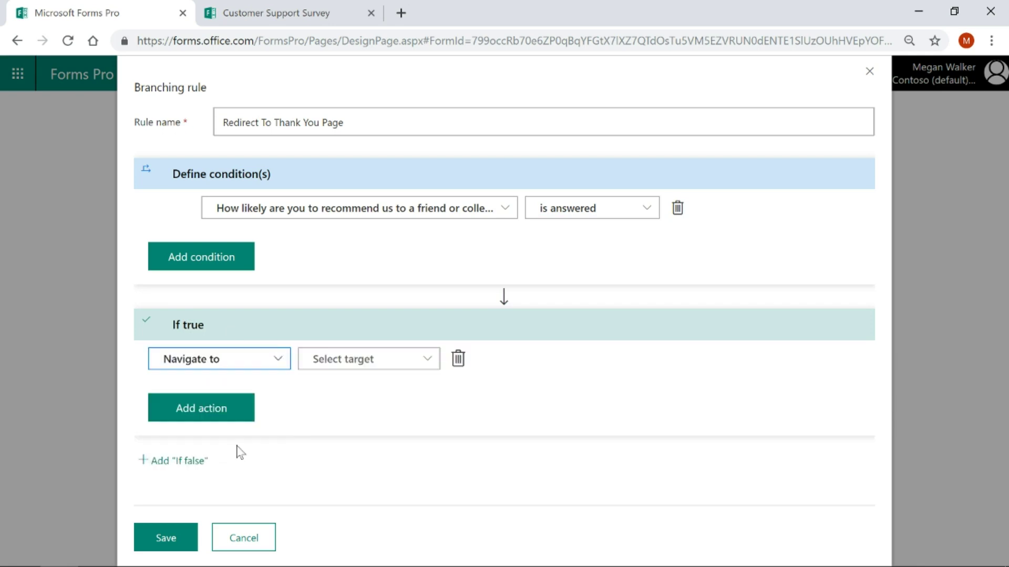
click(422, 366)
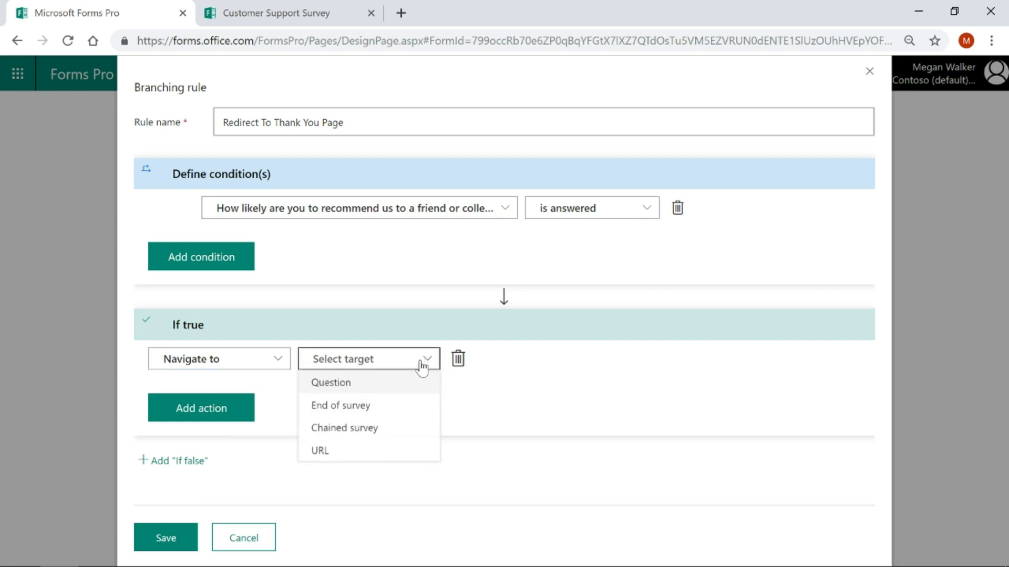
click(352, 453)
Paste the external thank-you page address as the target URL and save the rule
click(520, 359)
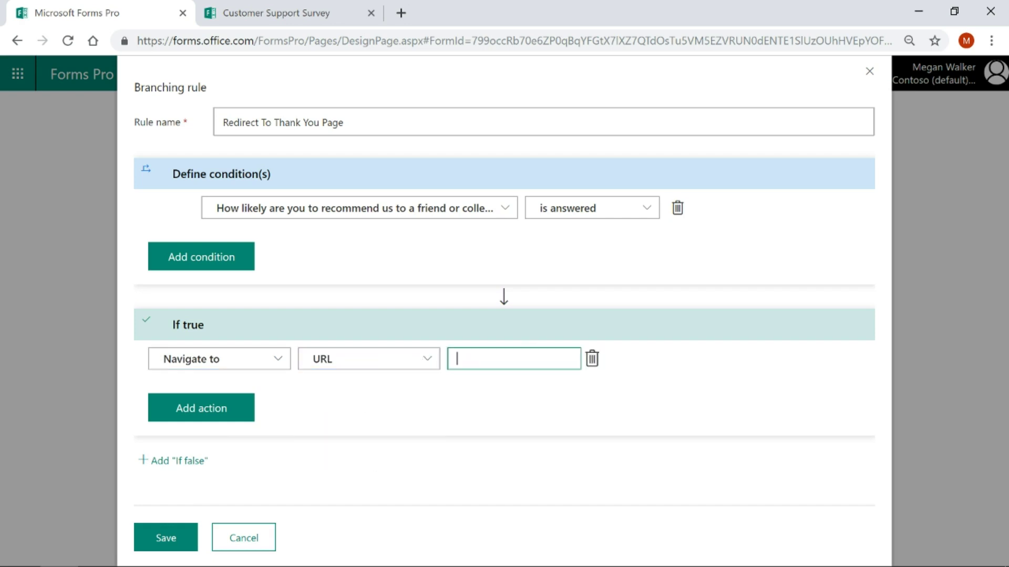
key(ctrl+v)
click(703, 389)
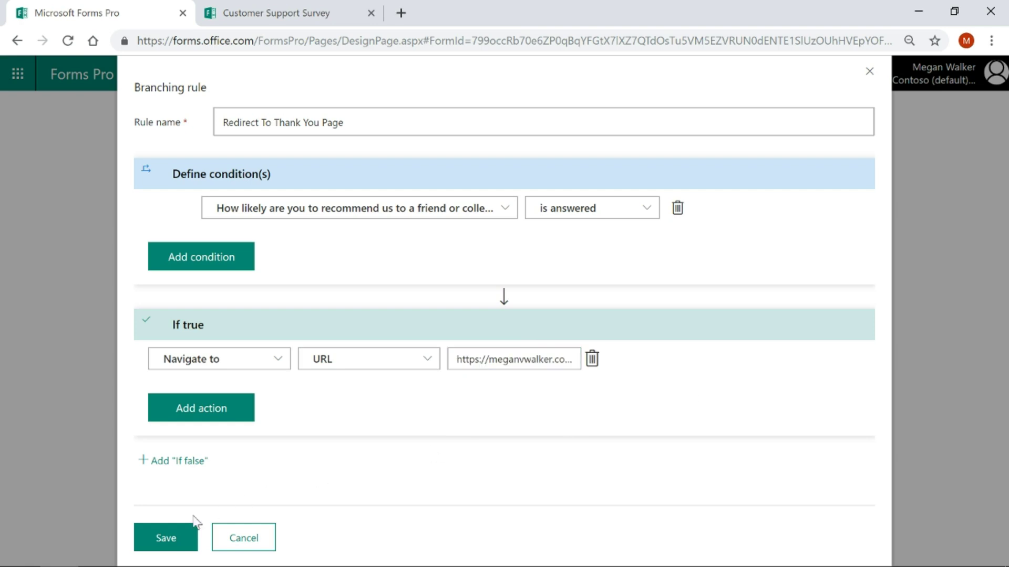
click(163, 540)
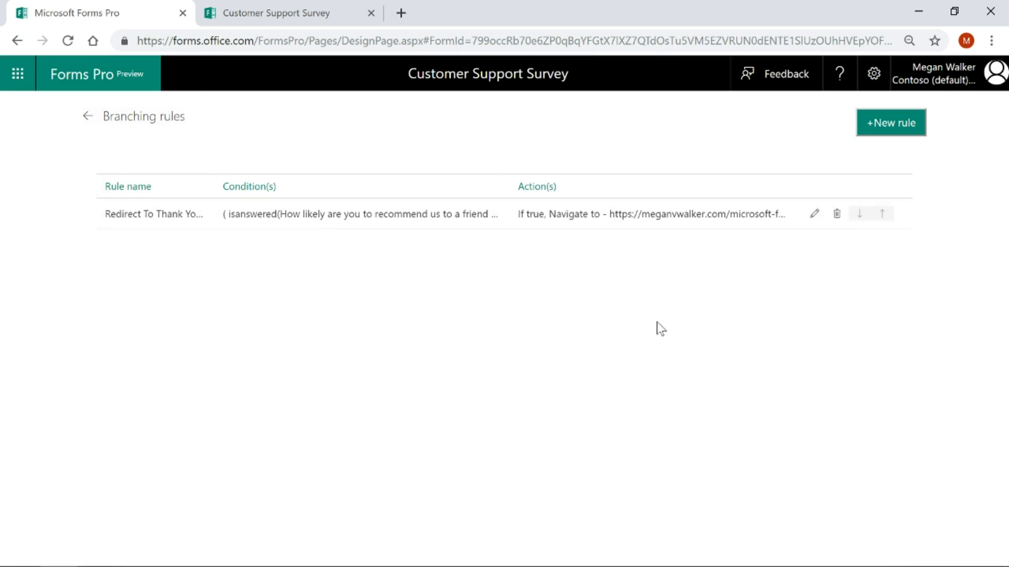
Go back to the survey response page, start another response and reload it blank
click(87, 119)
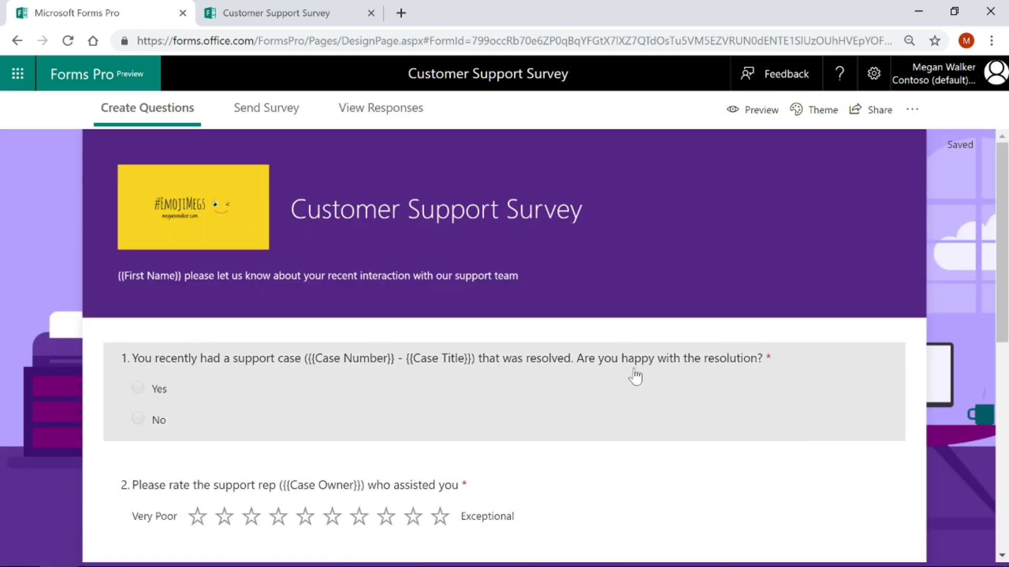
click(263, 12)
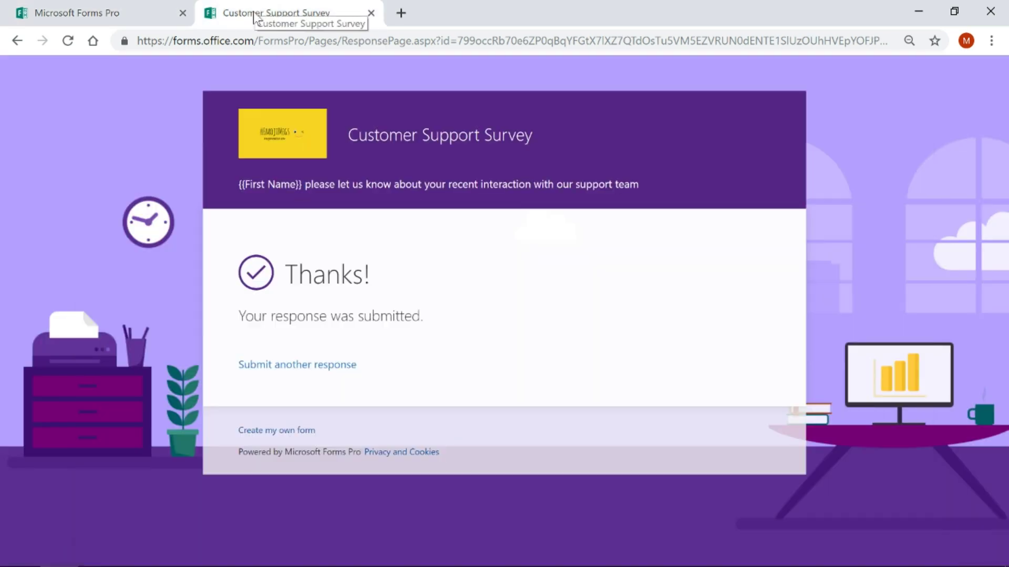
click(334, 371)
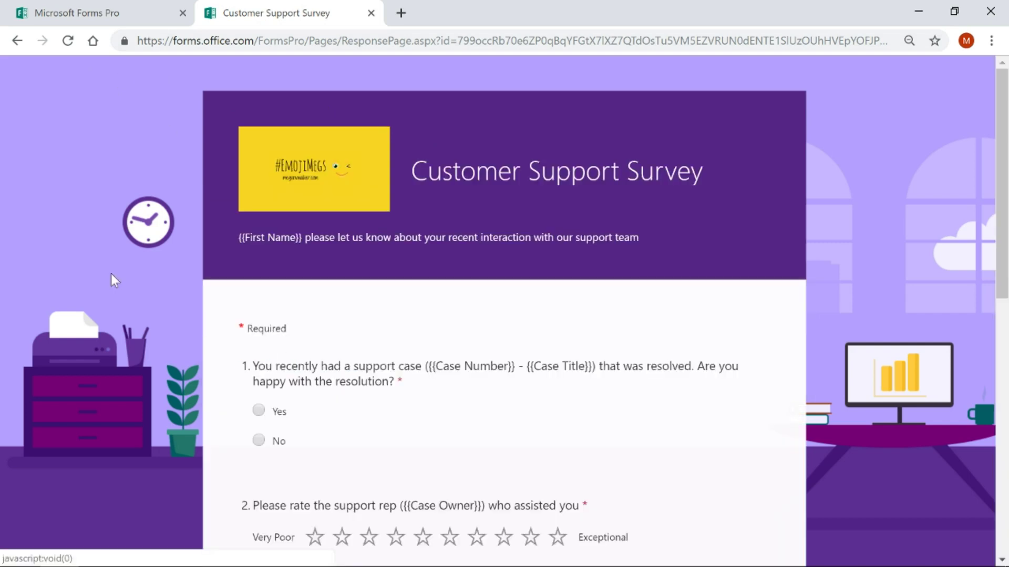
click(67, 40)
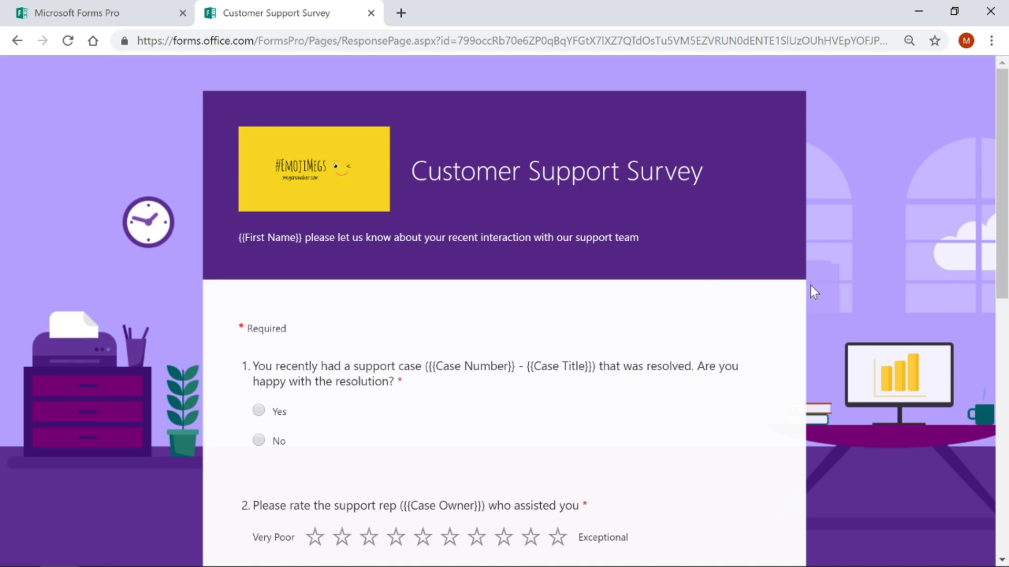
Answer Yes to the resolution question and rate the support rep nine stars
scroll(561, 401, down, 2)
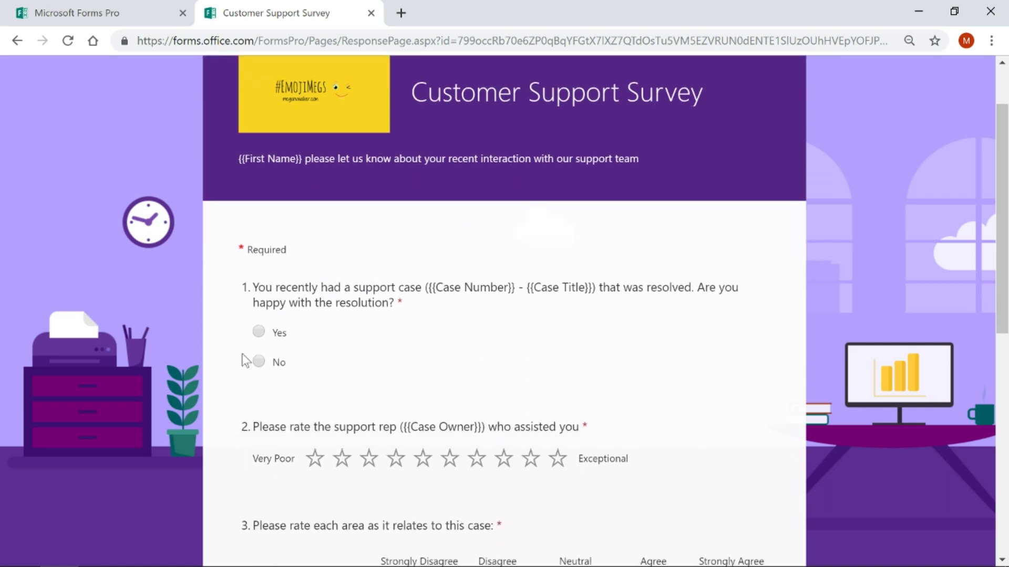
click(259, 332)
scroll(558, 397, down, 3)
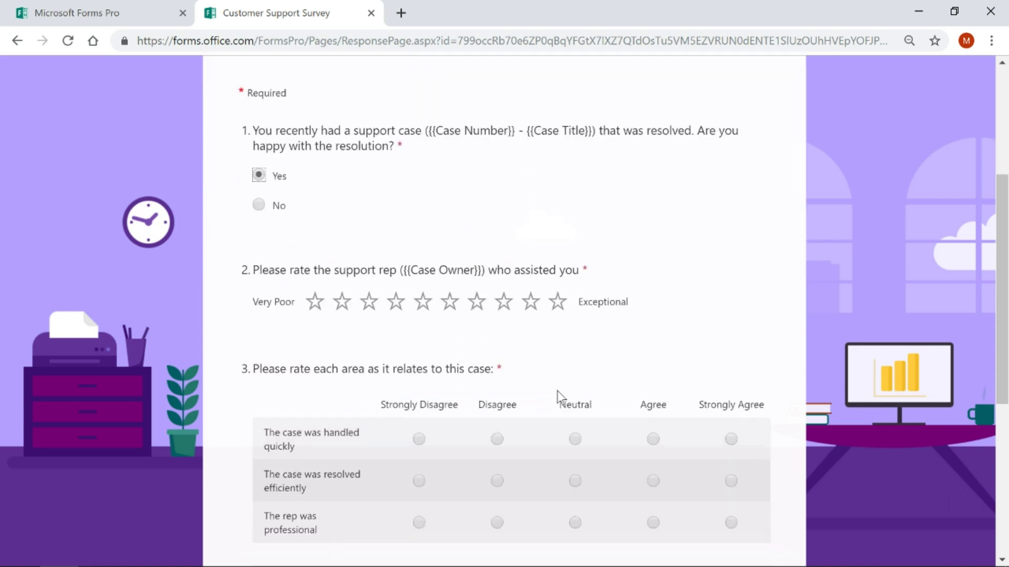
click(531, 301)
scroll(639, 379, down, 1)
scroll(639, 379, down, 2)
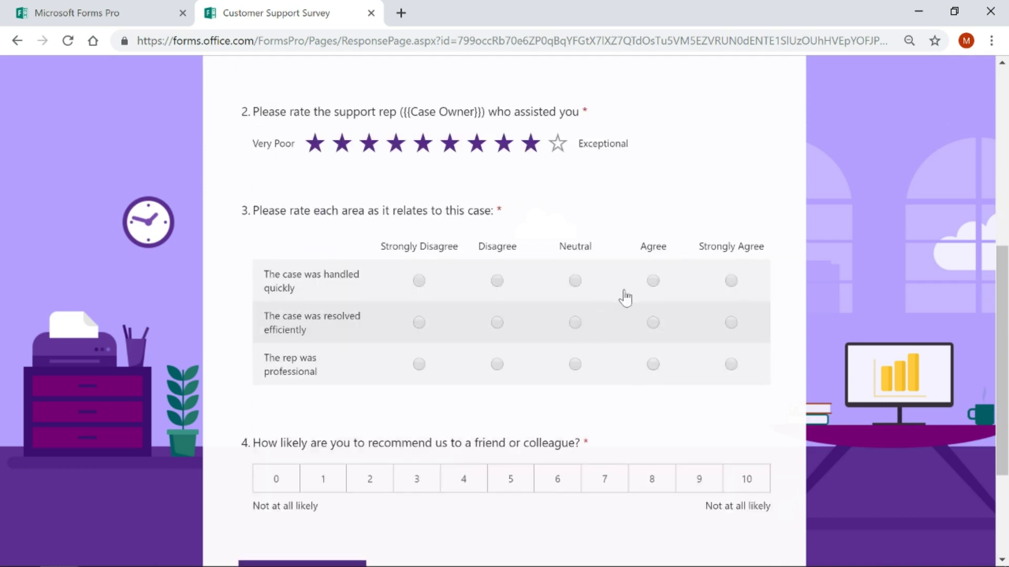
Mark quick handling, efficient resolution and professionalism Neutral, score the recommendation 9, and submit
click(575, 280)
click(574, 322)
click(574, 364)
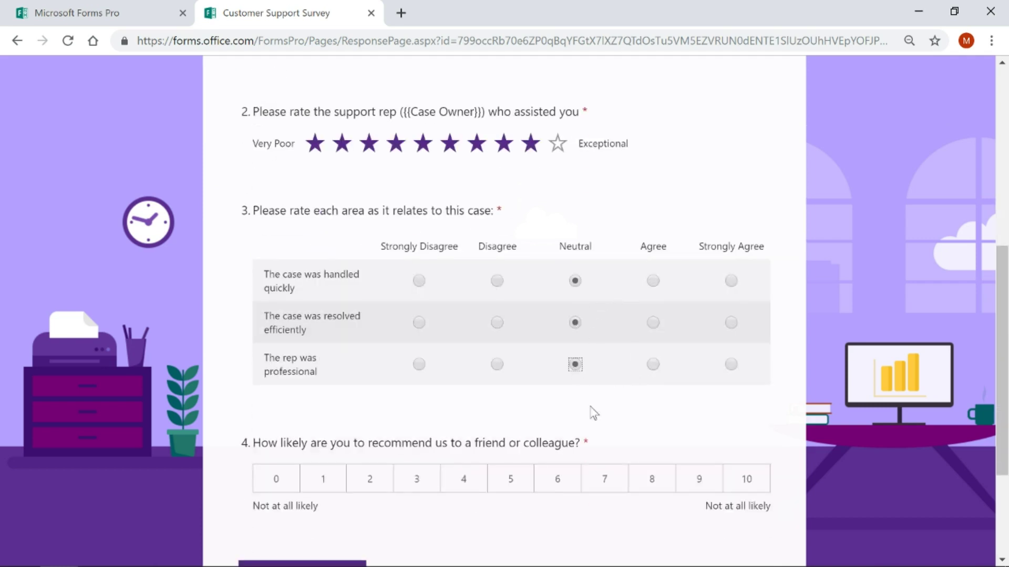
click(698, 479)
scroll(818, 405, down, 3)
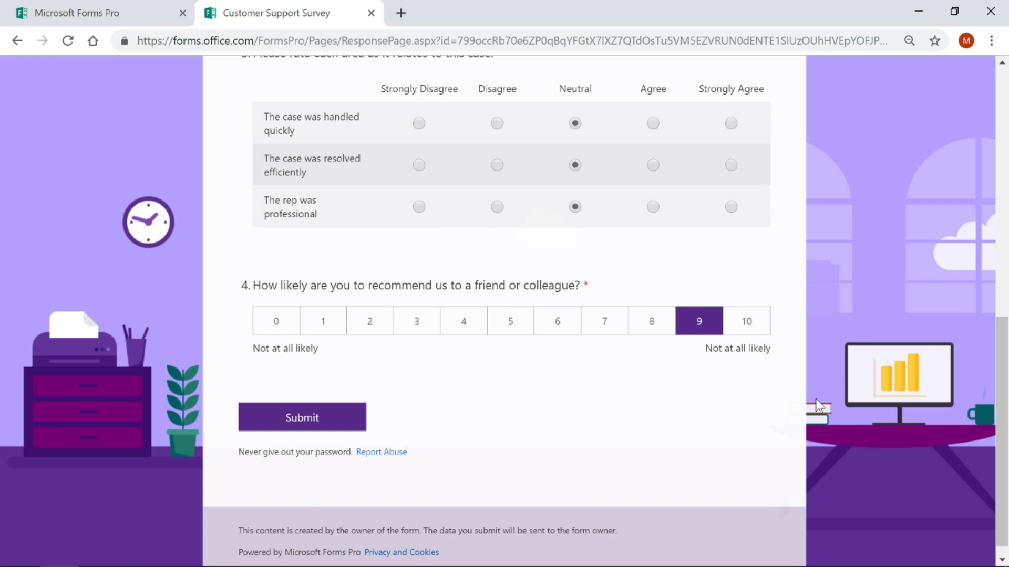
click(292, 422)
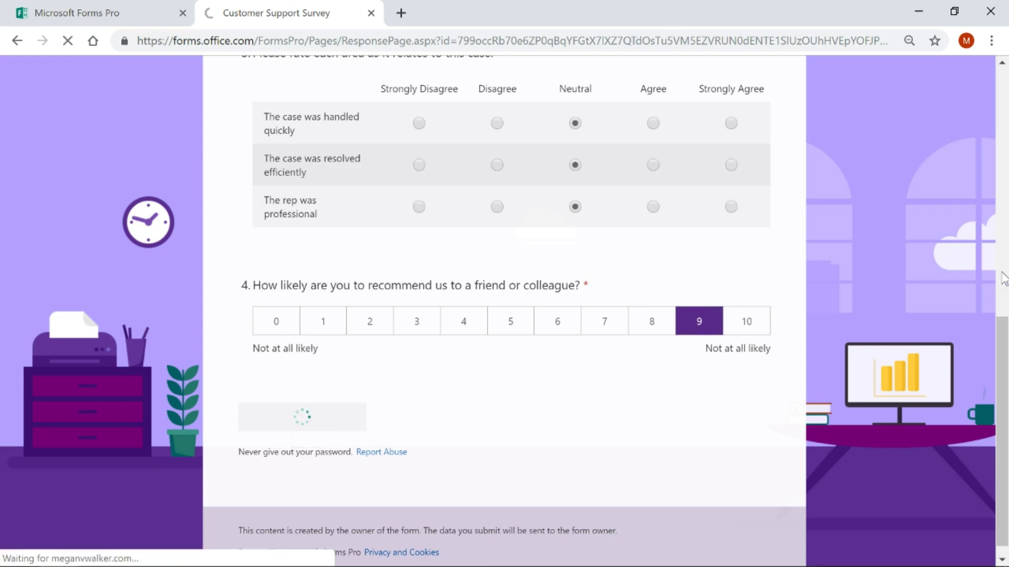